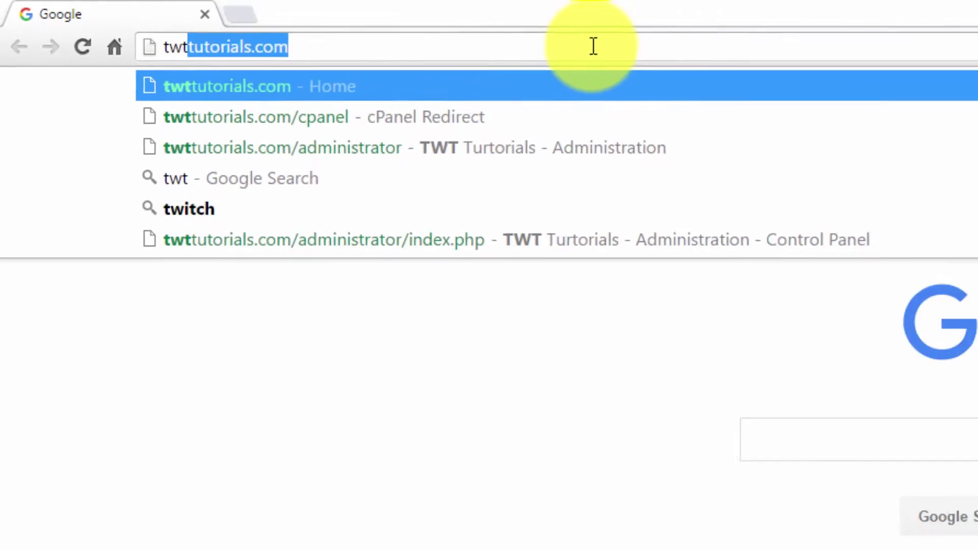
Load the twttutorials.com Joomla home page and begin extending its address.
key("Return")
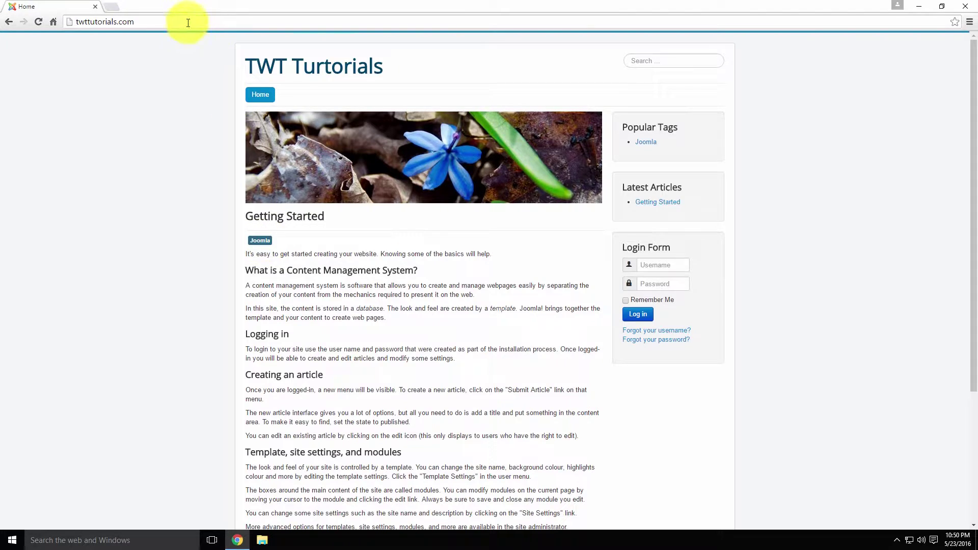
left_click(186, 21)
type("/")
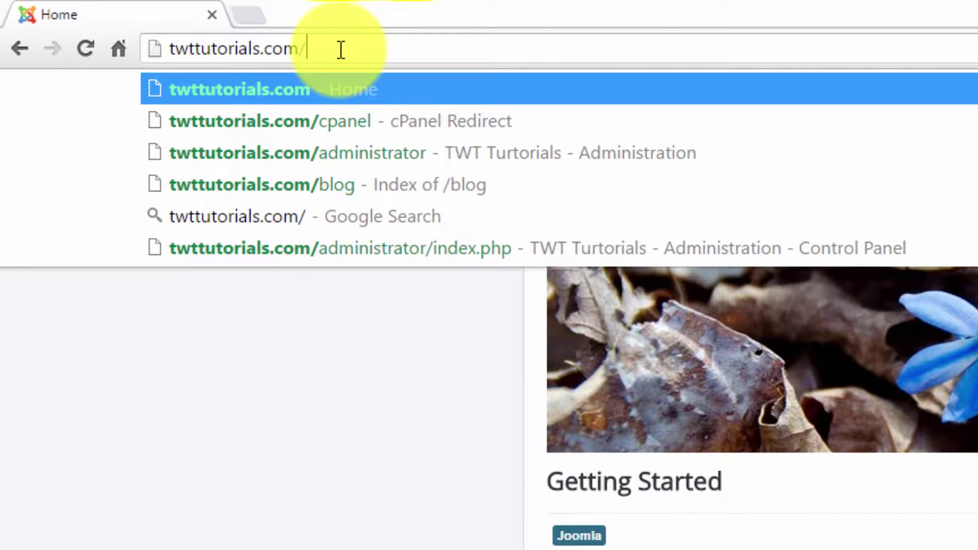
type("ad")
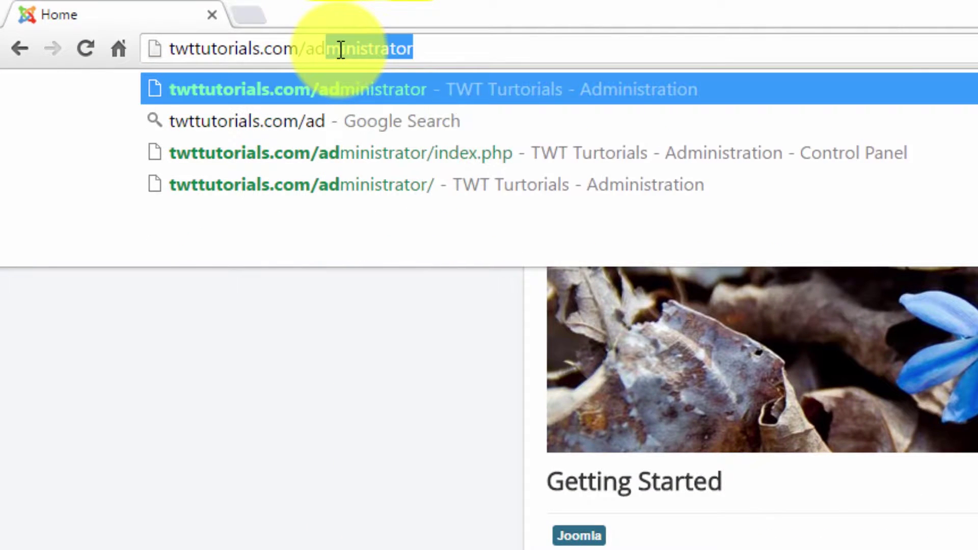
type("ministrator")
Attempt the twttutorials.com/administrator login, which fails with a username-password mismatch warning.
key("Return")
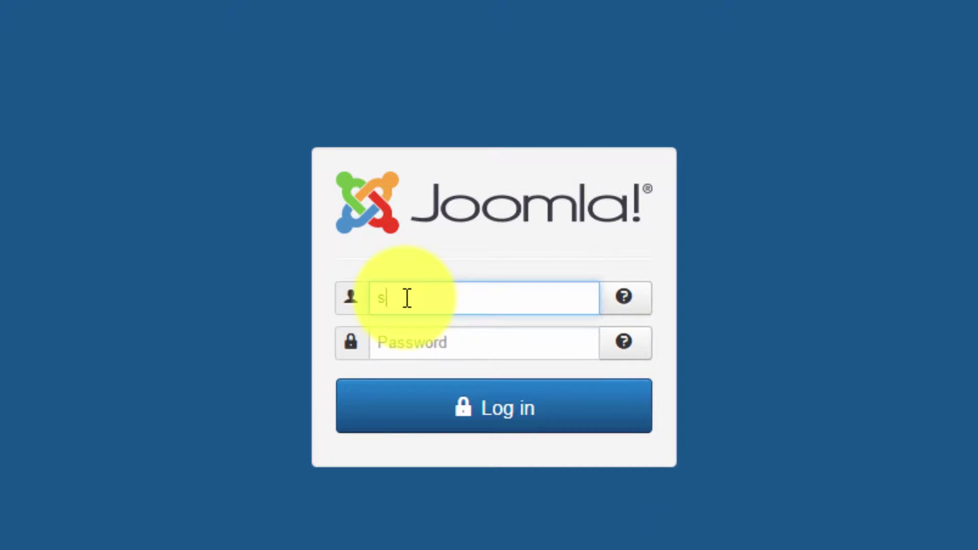
type("cott")
key("Tab")
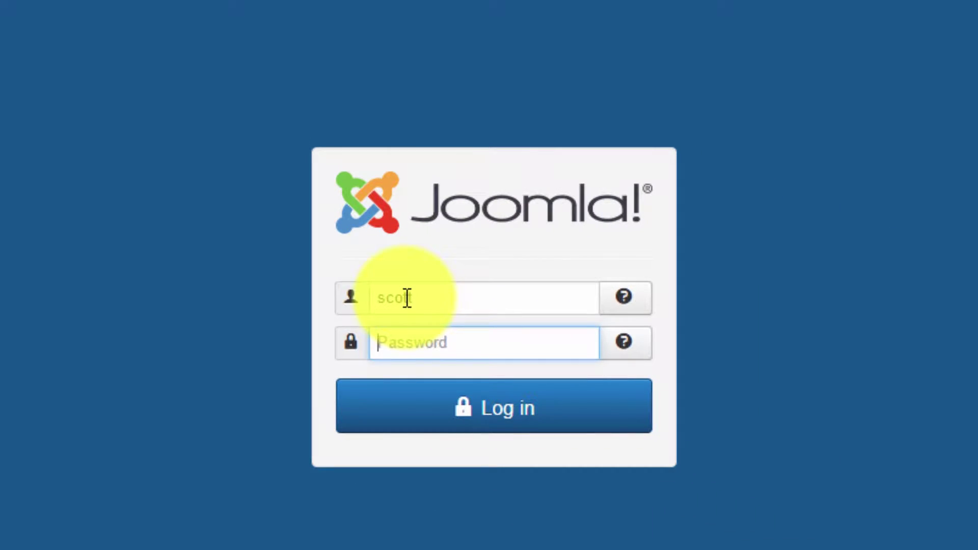
type("***")
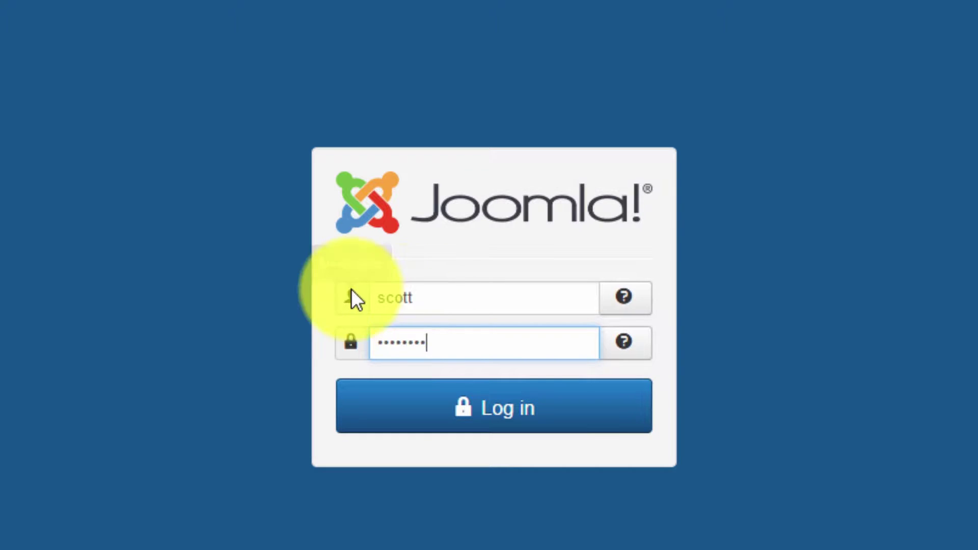
key("Return")
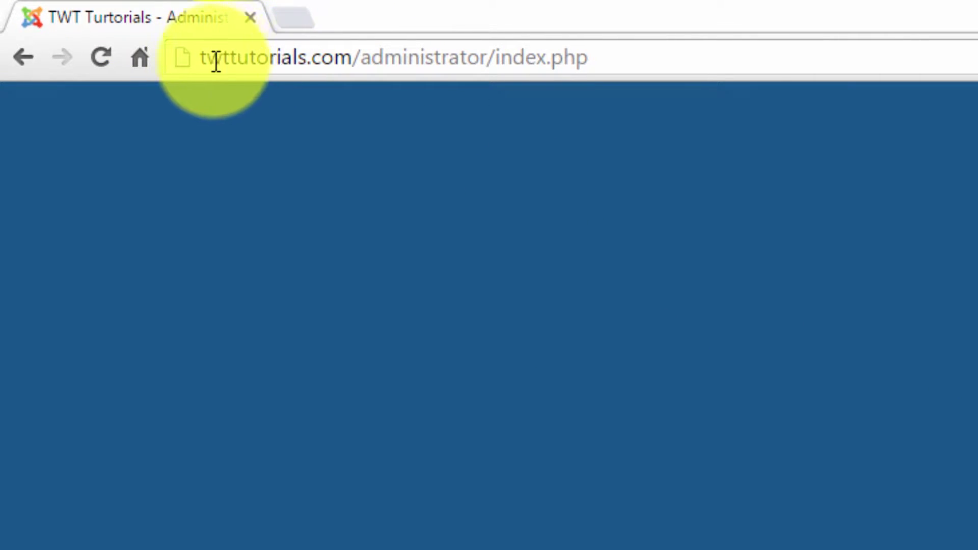
Change the site address to /cpanel and log in with the hosting account credentials.
left_click(359, 59)
left_click_drag(359, 59, 627, 55)
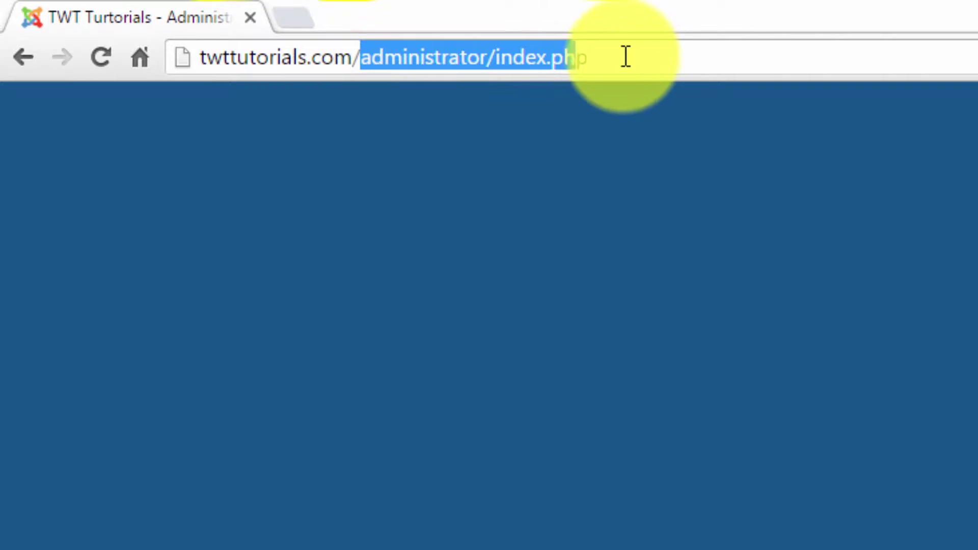
key("BackSpace")
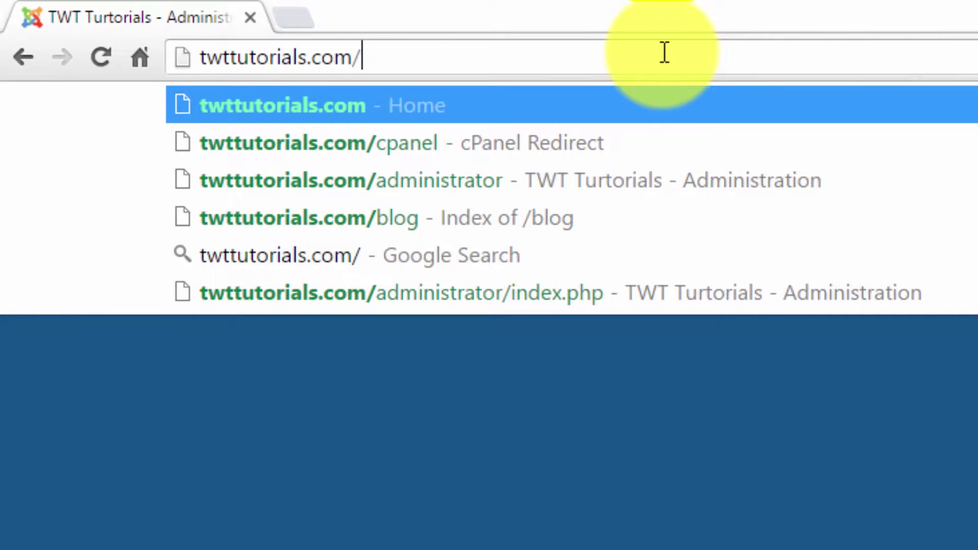
type("cpanel")
key("Return")
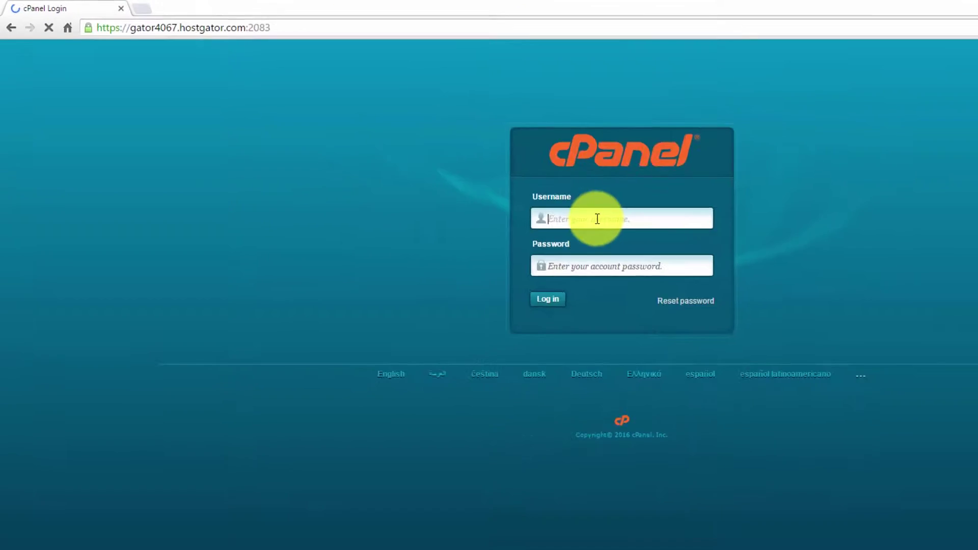
left_click(469, 175)
type("tw")
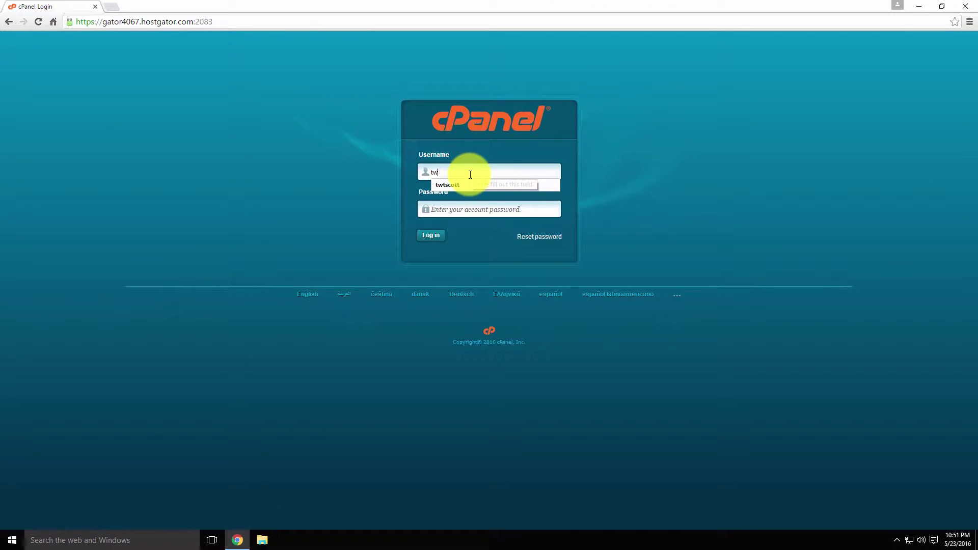
type("tscot")
key("Tab")
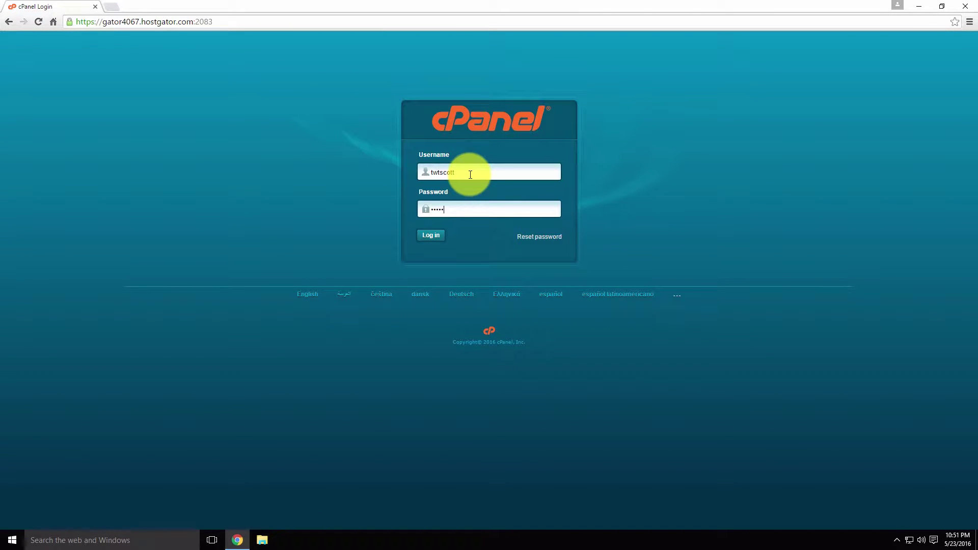
key("Return")
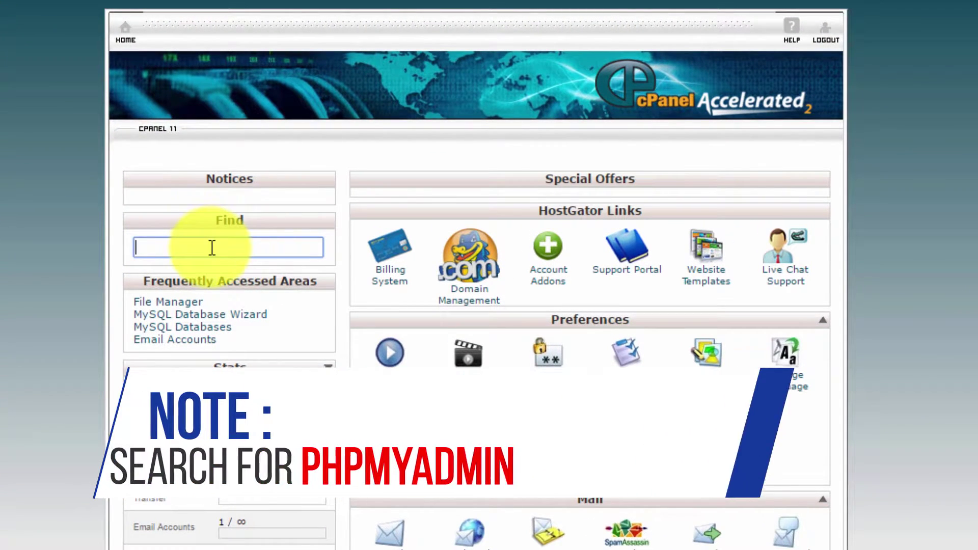
type("php")
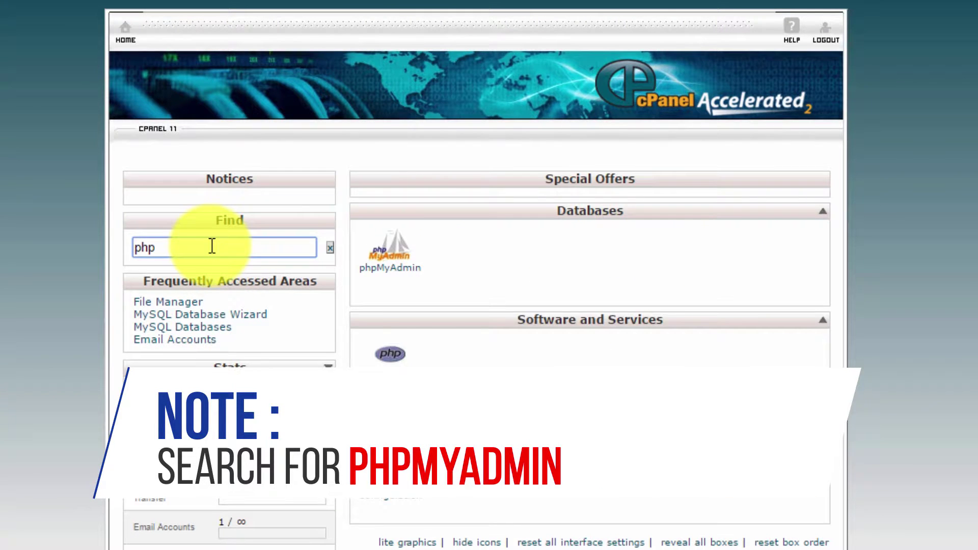
type("myadmin")
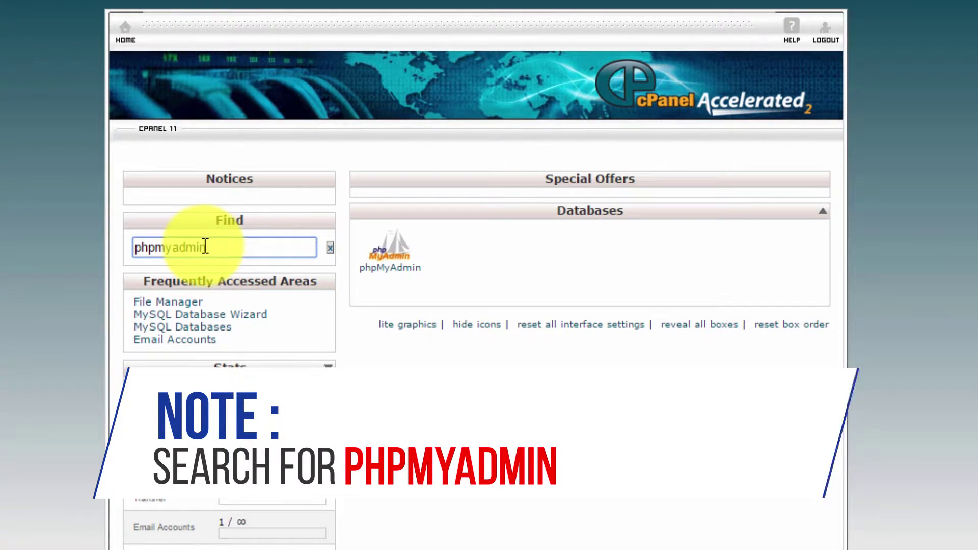
Launch phpMyAdmin from cPanel's Databases search result.
left_click(376, 275)
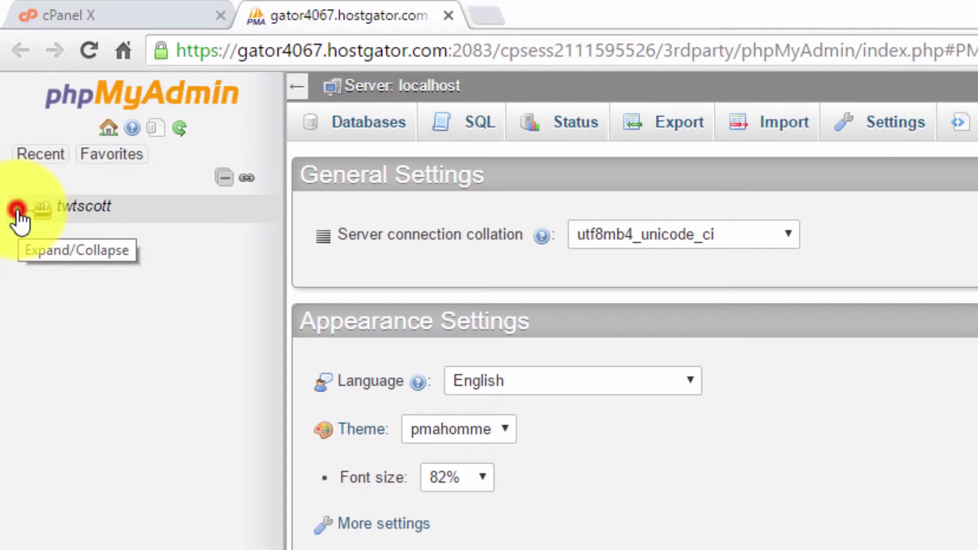
Expand twtscott_joomla, filter its tables by 'user', and browse zigd5_users.
left_click(17, 210)
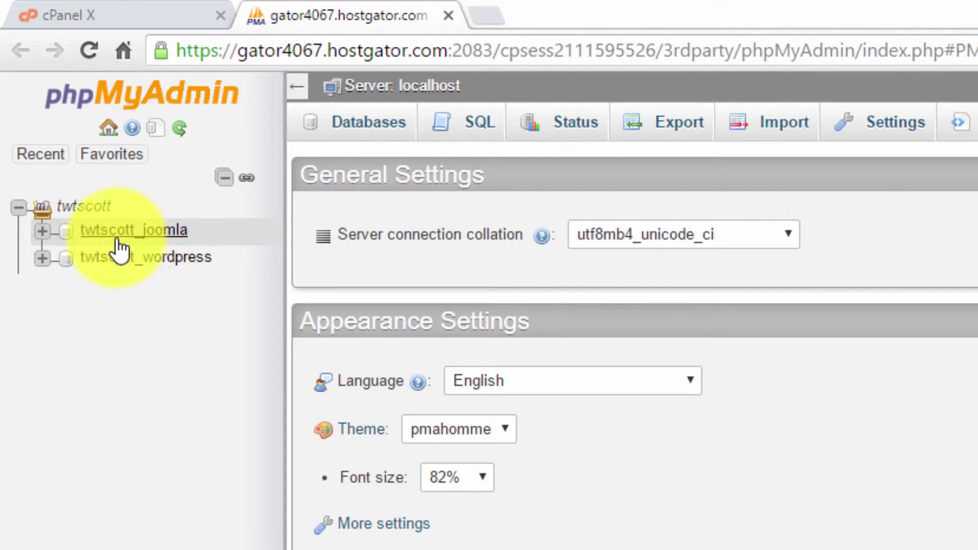
left_click(39, 229)
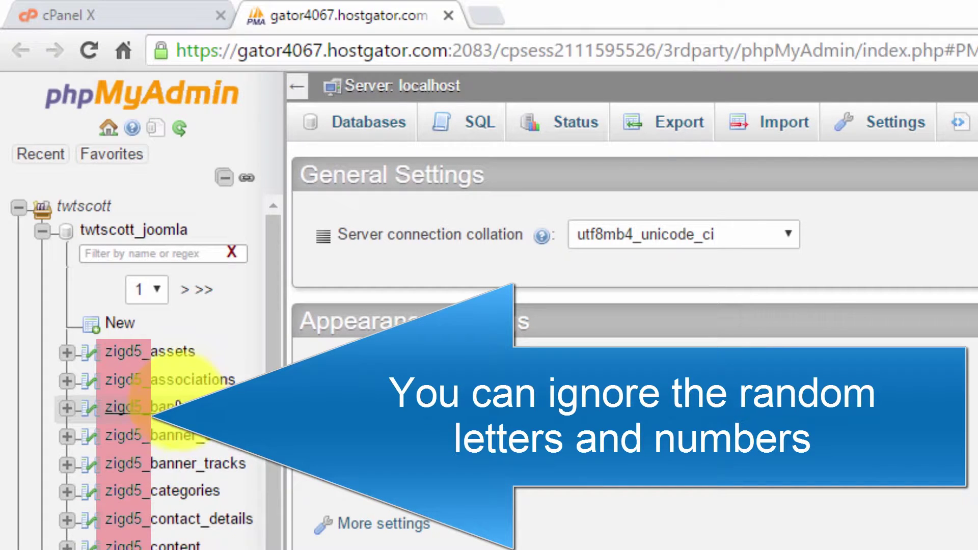
left_click(117, 254)
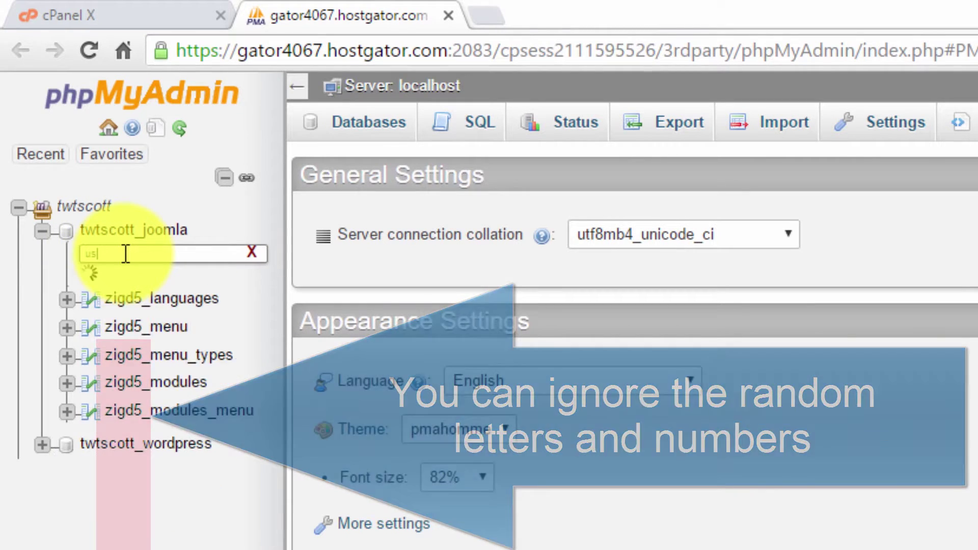
type("user")
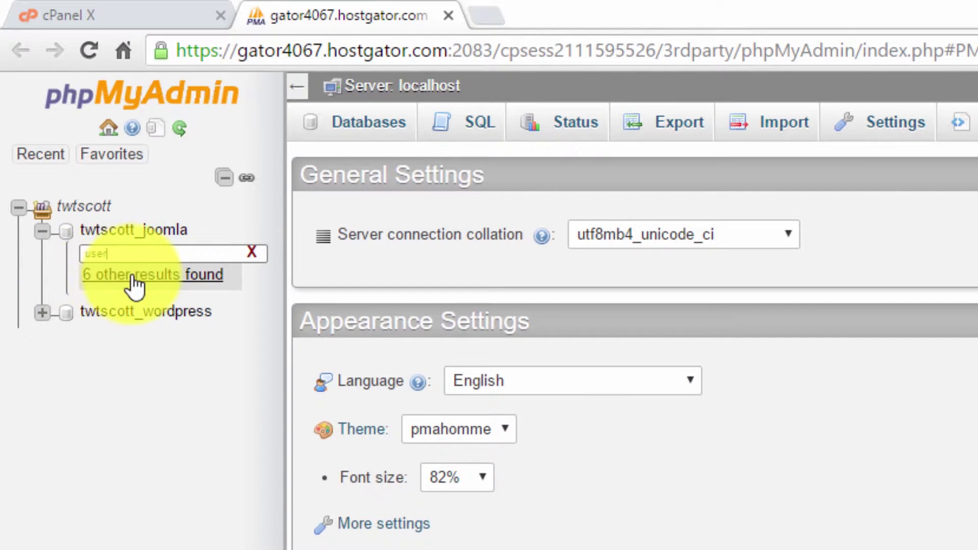
left_click(140, 277)
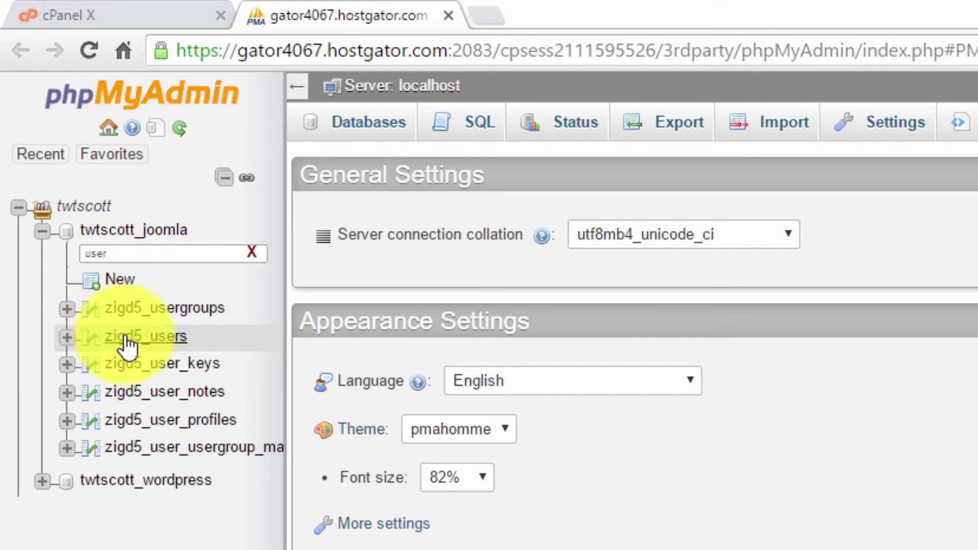
left_click(145, 337)
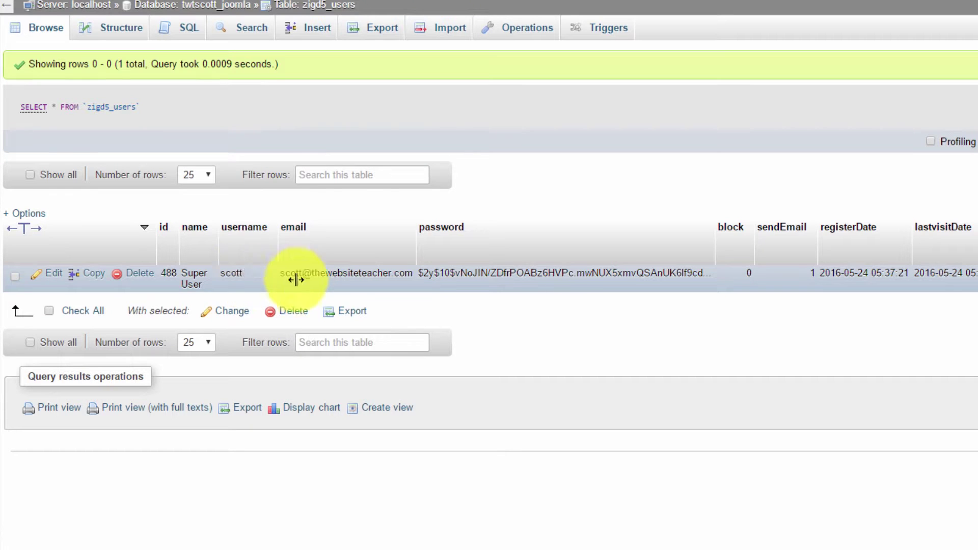
Open the Super User row of zigd5_users in phpMyAdmin's edit form.
left_click(350, 174)
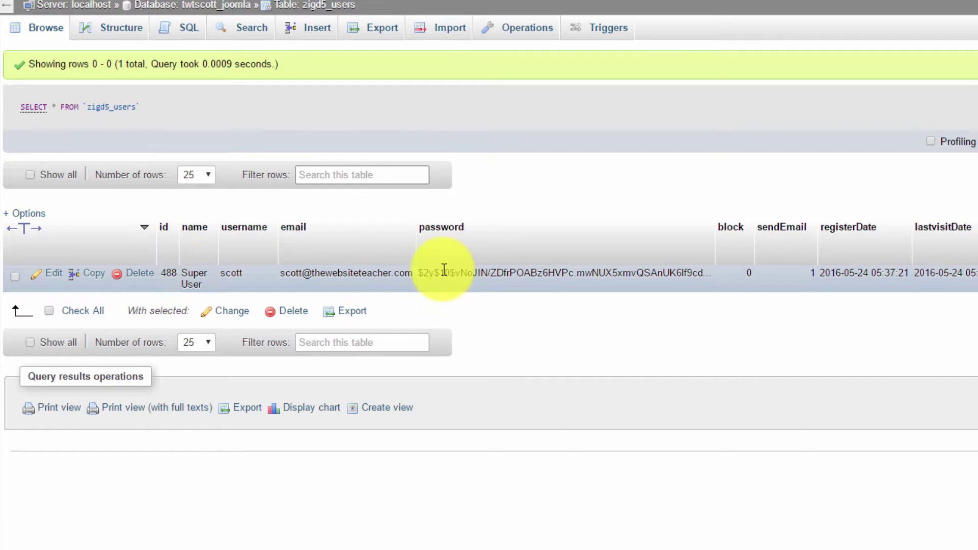
left_click(52, 274)
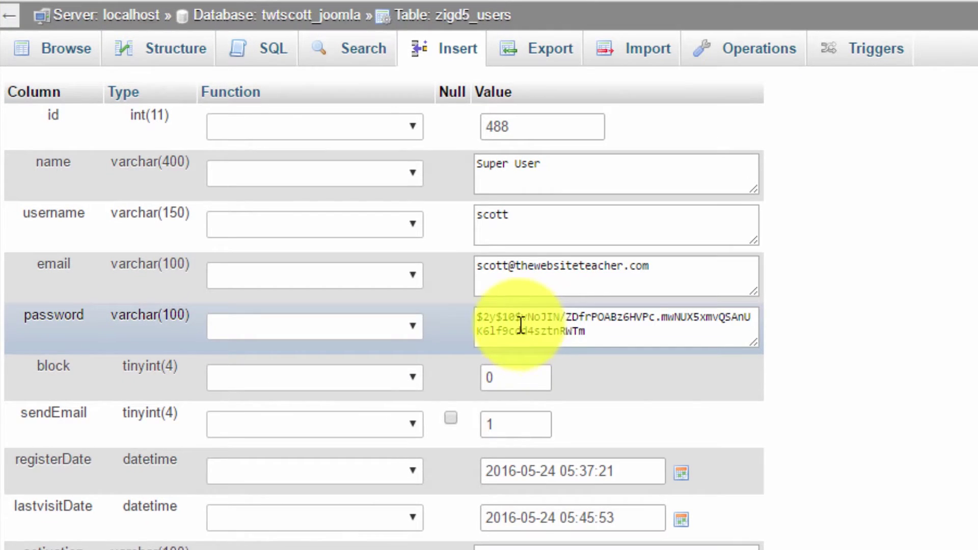
left_click(412, 332)
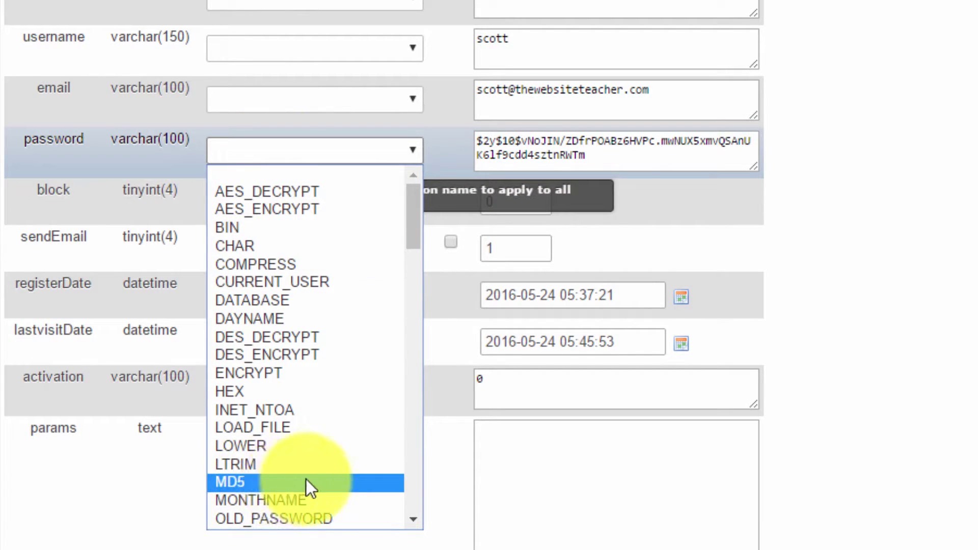
left_click(251, 484)
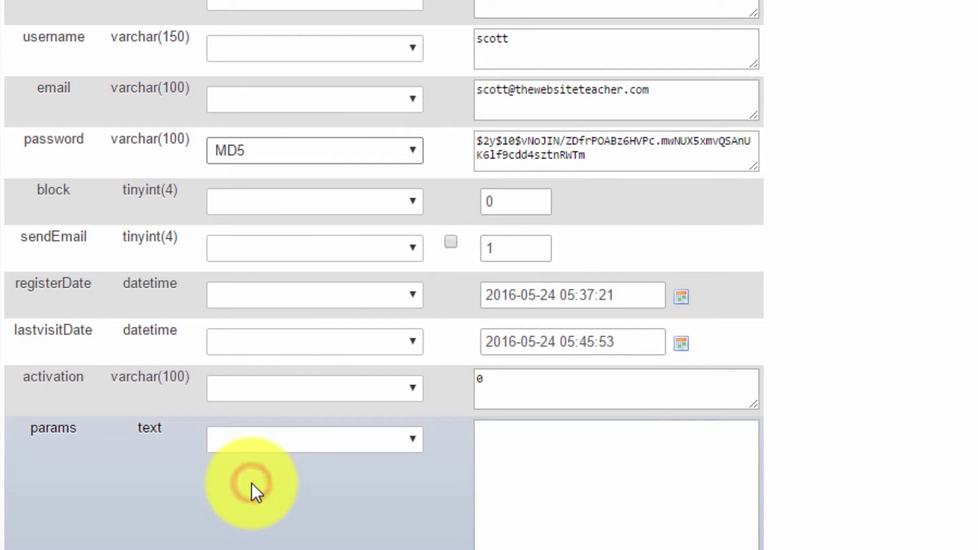
left_click_drag(611, 156, 495, 145)
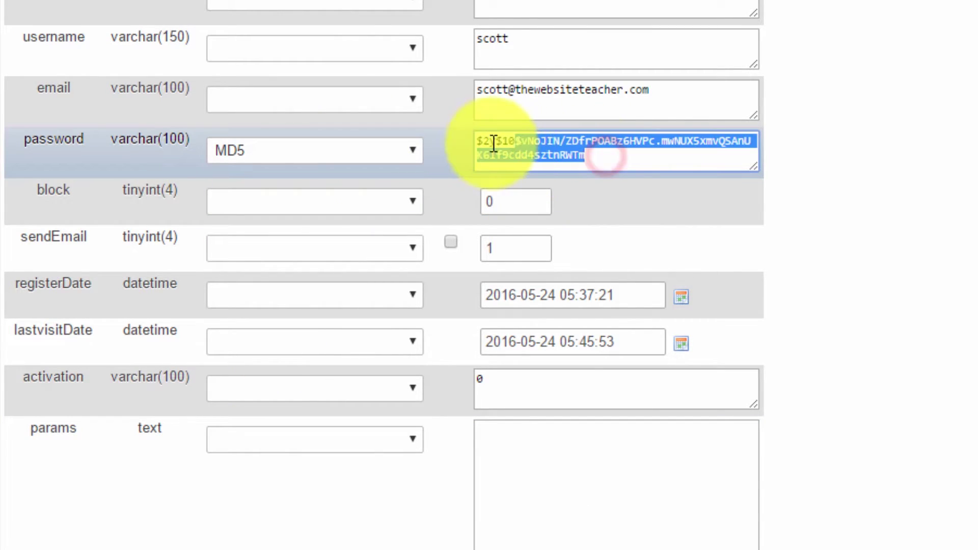
key("Delete")
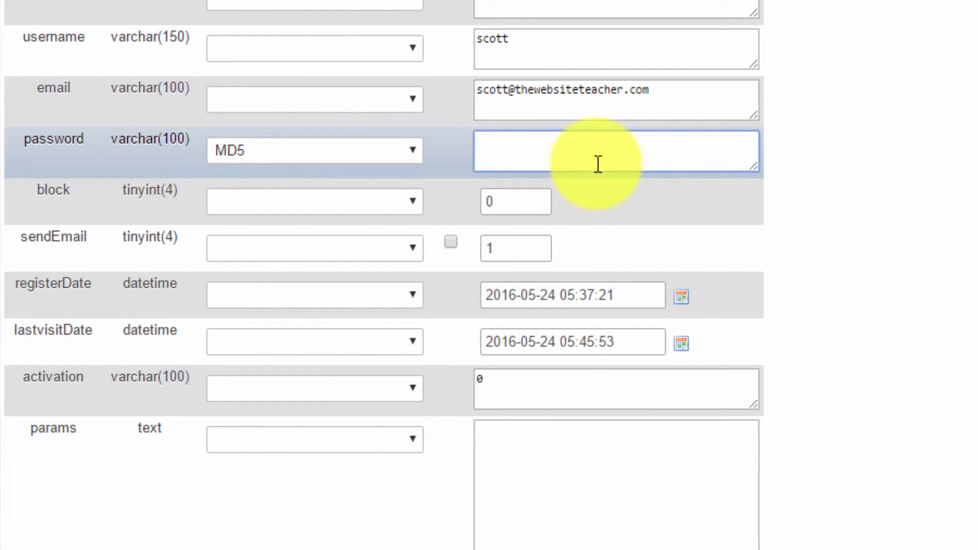
left_click(579, 154)
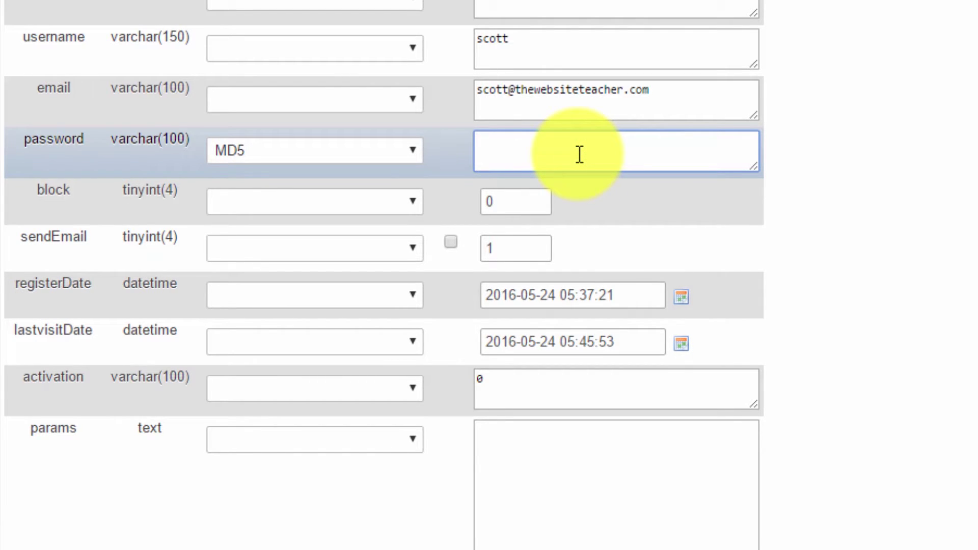
type("d")
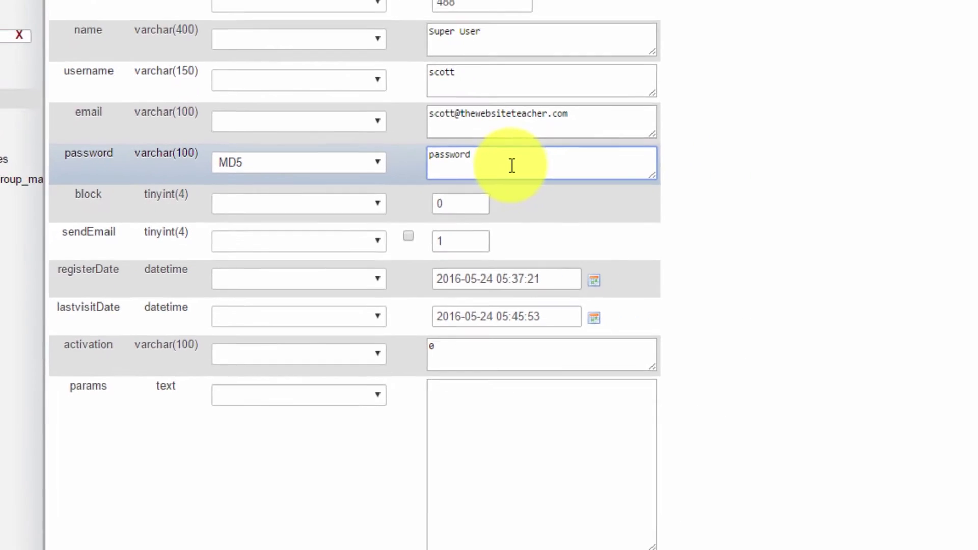
scroll(526, 183, "down", 5)
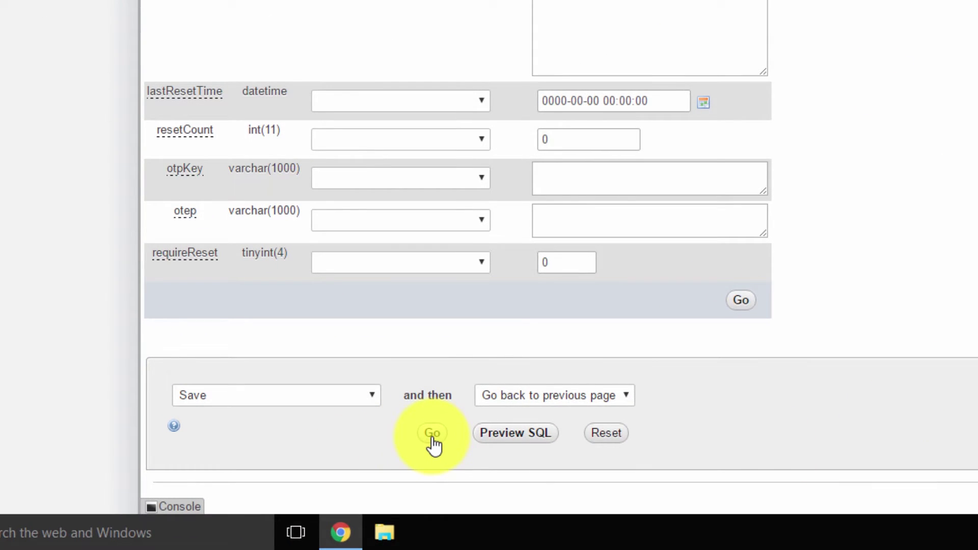
left_click(433, 437)
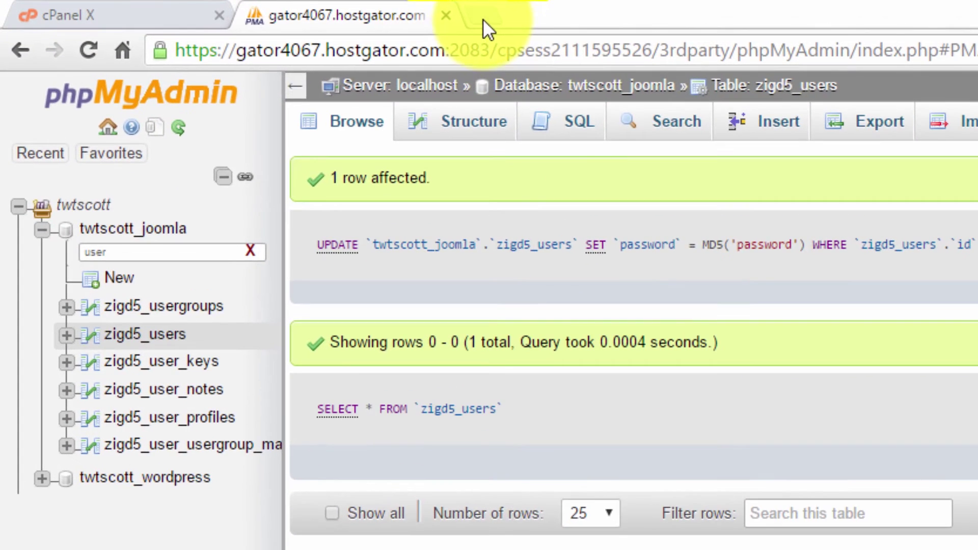
Load twttutorials.com in a new Chrome tab and begin extending its address.
left_click(485, 16)
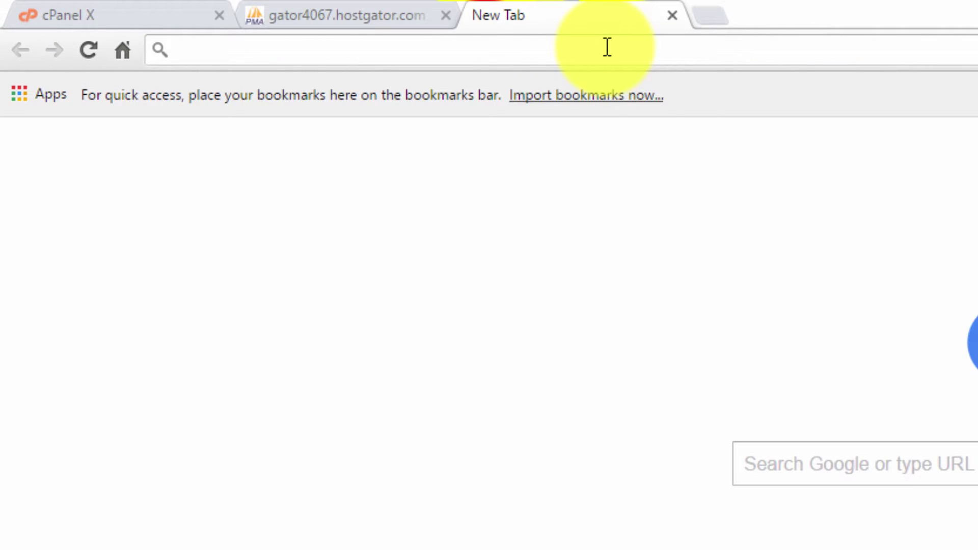
type("twttutorials.com")
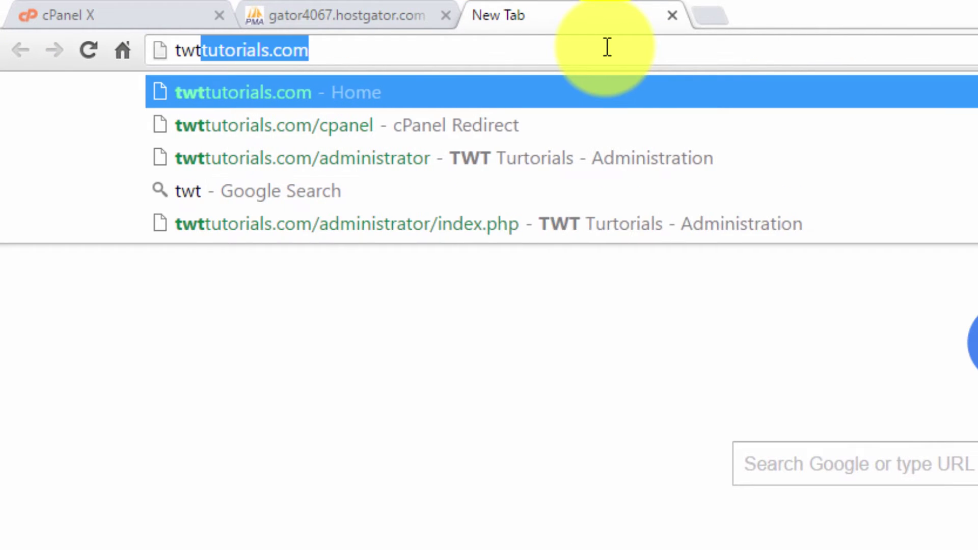
key("Return")
left_click(377, 50)
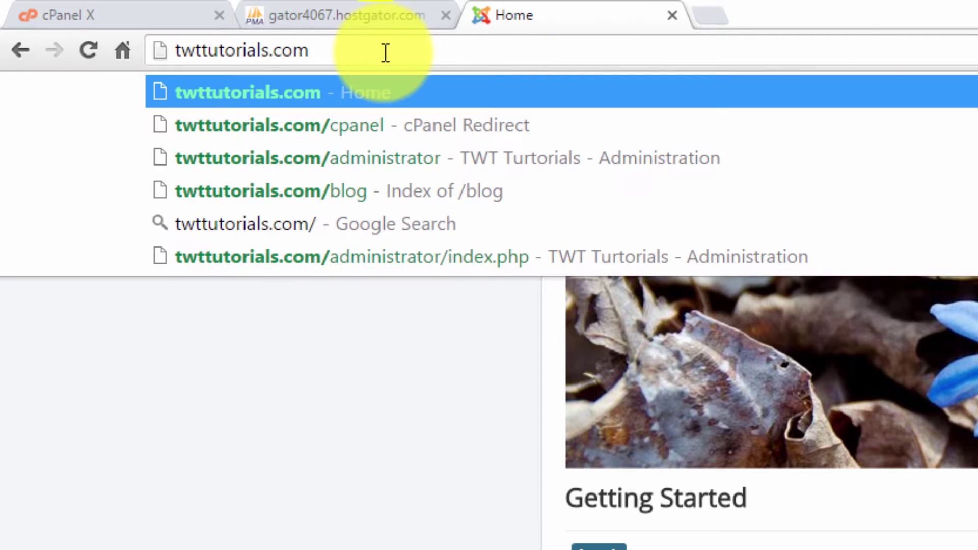
type("/admin")
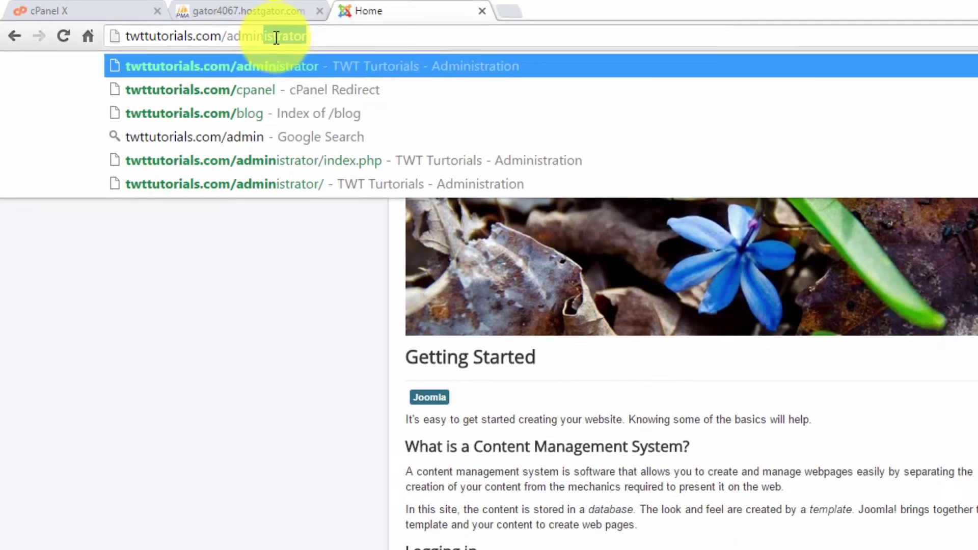
Log into twttutorials.com/administrator as the super user with the new password.
key("Return")
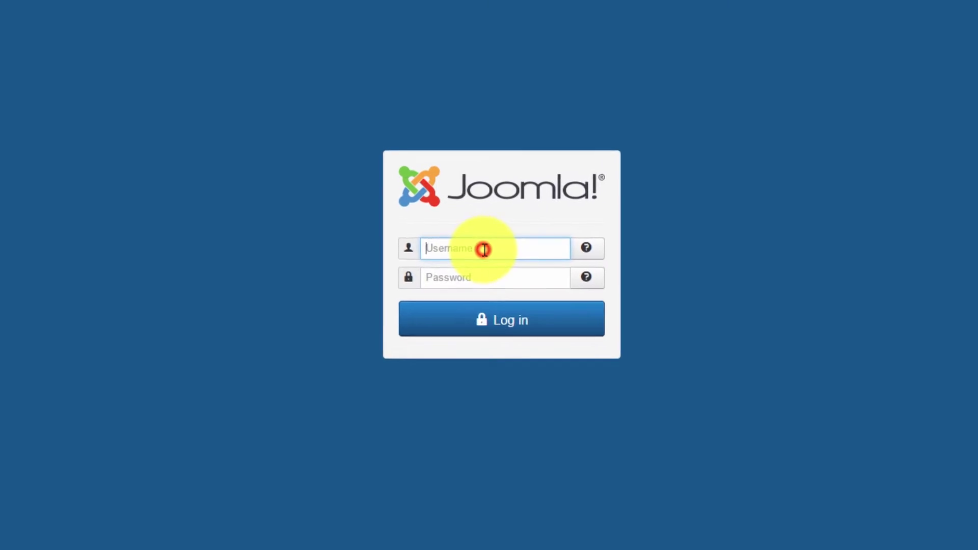
left_click(492, 259)
type("scott")
key("Tab")
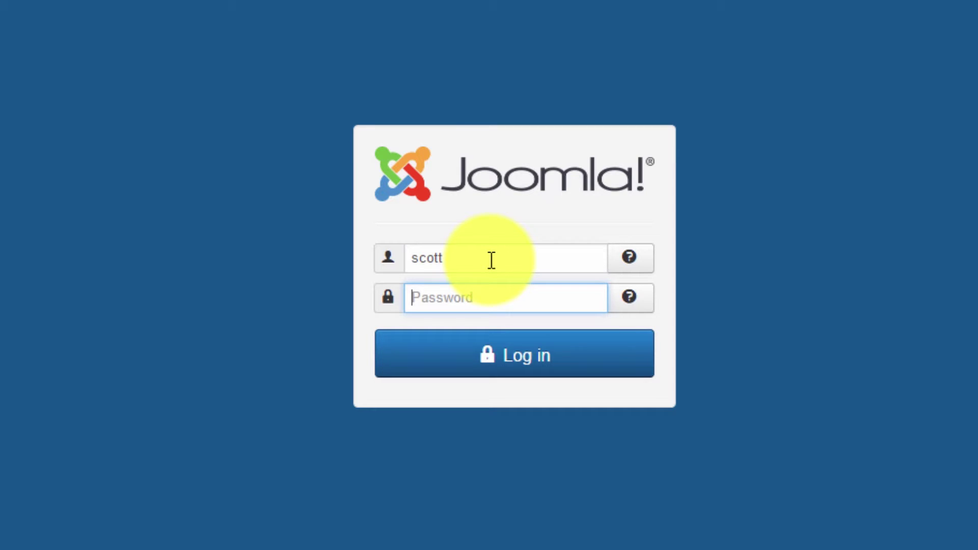
type("••••")
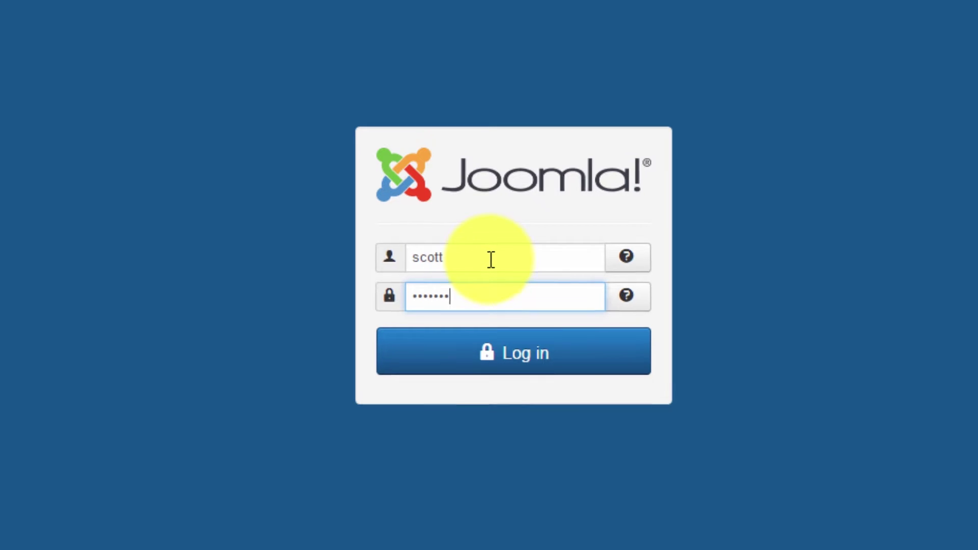
key("Return")
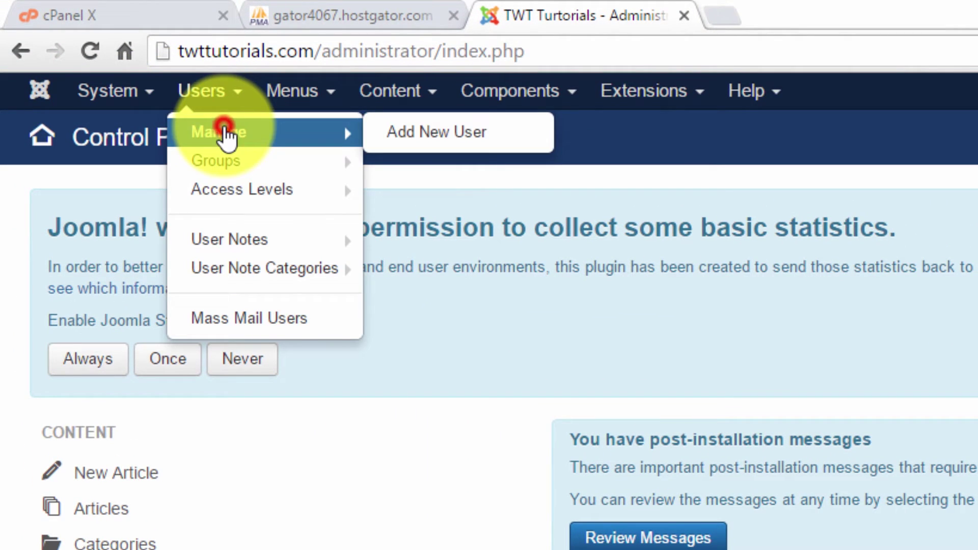
Go through Users > Manage to the Super User account's Edit Profile form.
left_click(218, 133)
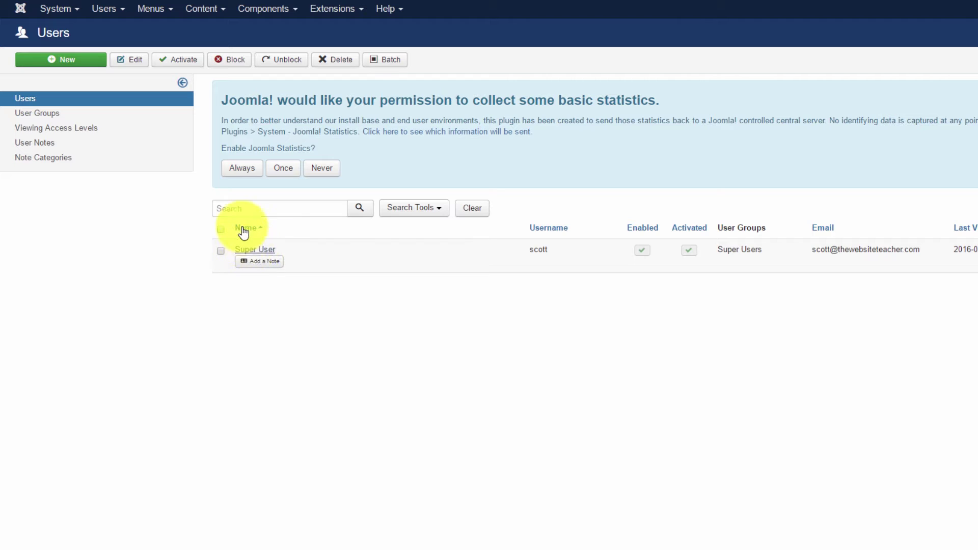
left_click(261, 251)
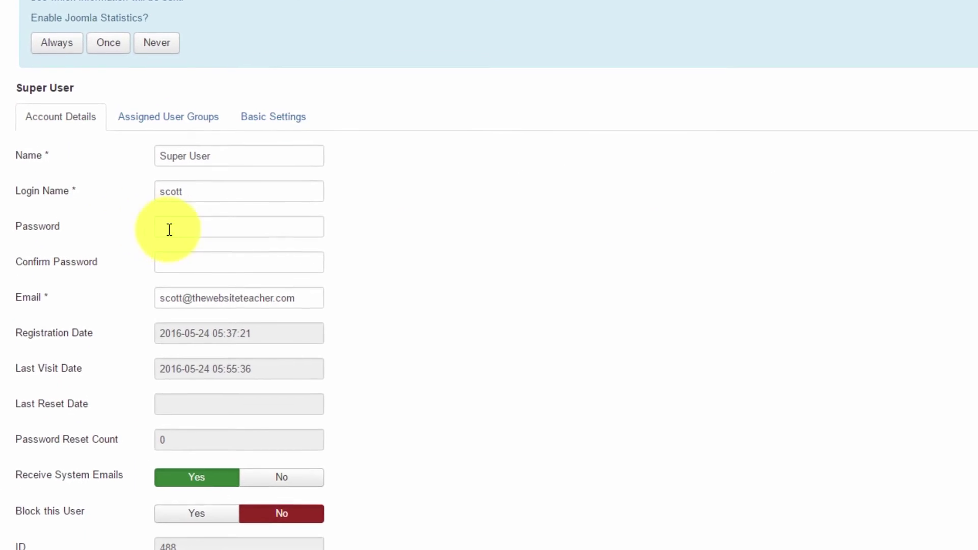
Fill both Super User Password and Confirm Password fields with the new password, then save.
left_click(146, 315)
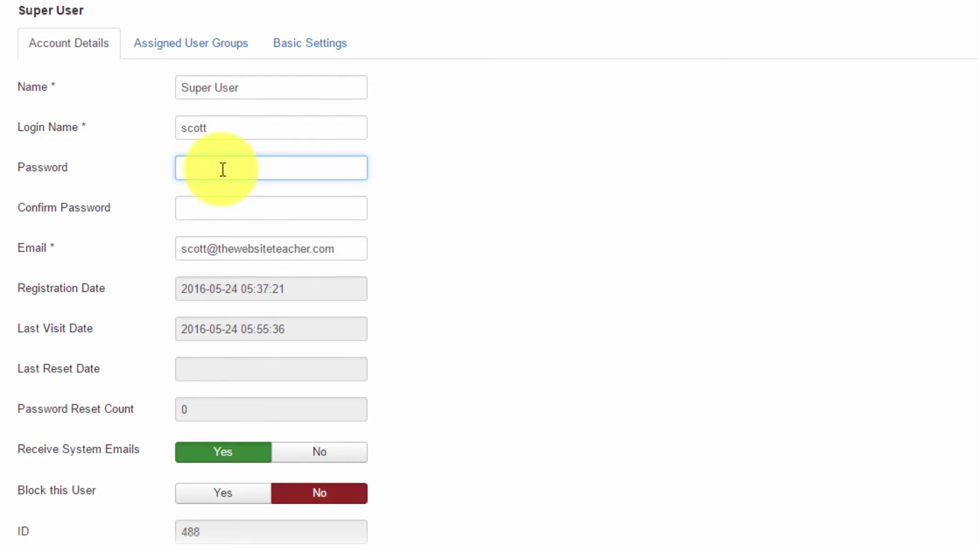
left_click(197, 167)
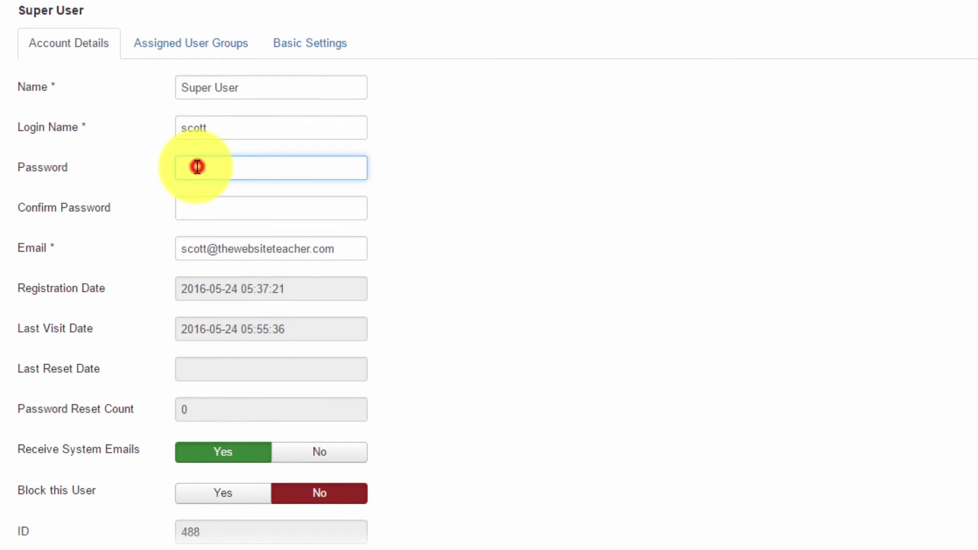
type("******")
type("*")
key("Tab")
type("**")
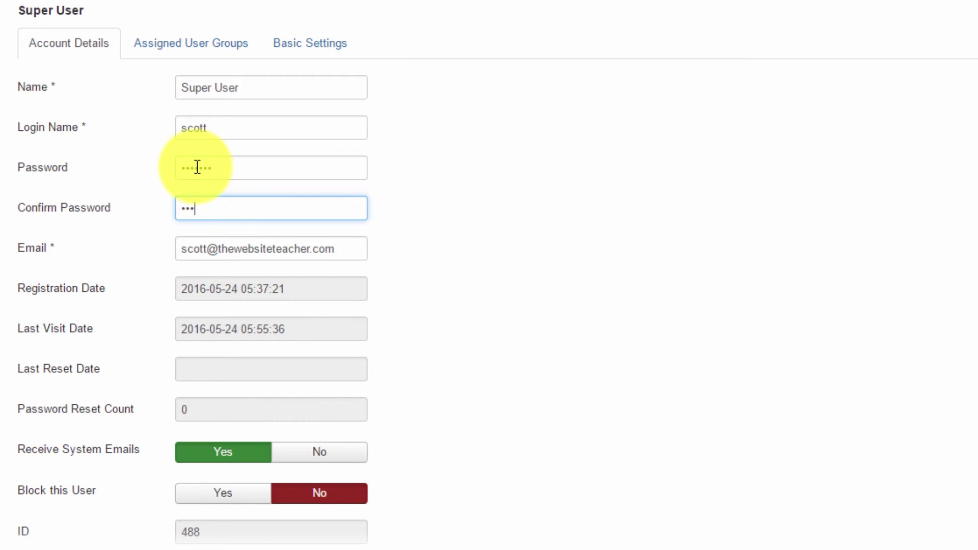
type("*****")
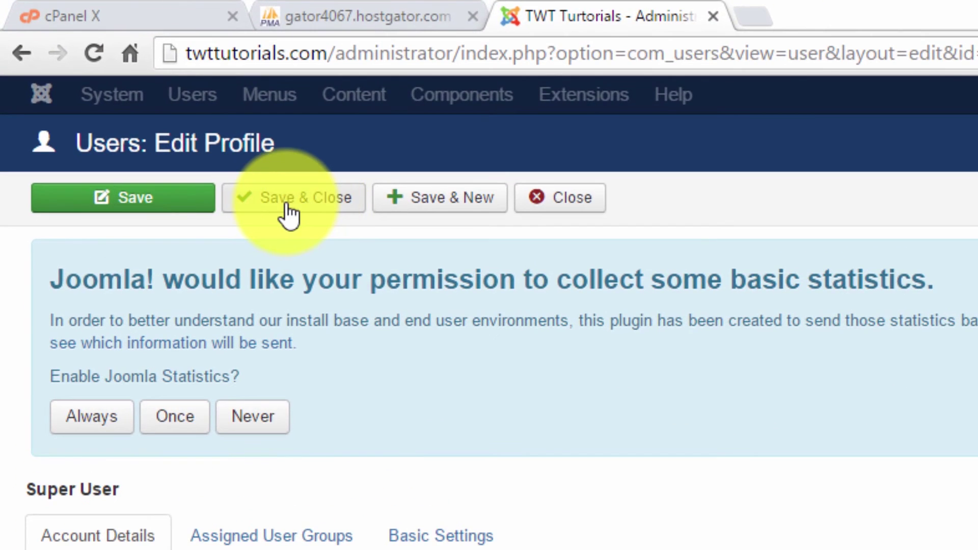
left_click(289, 207)
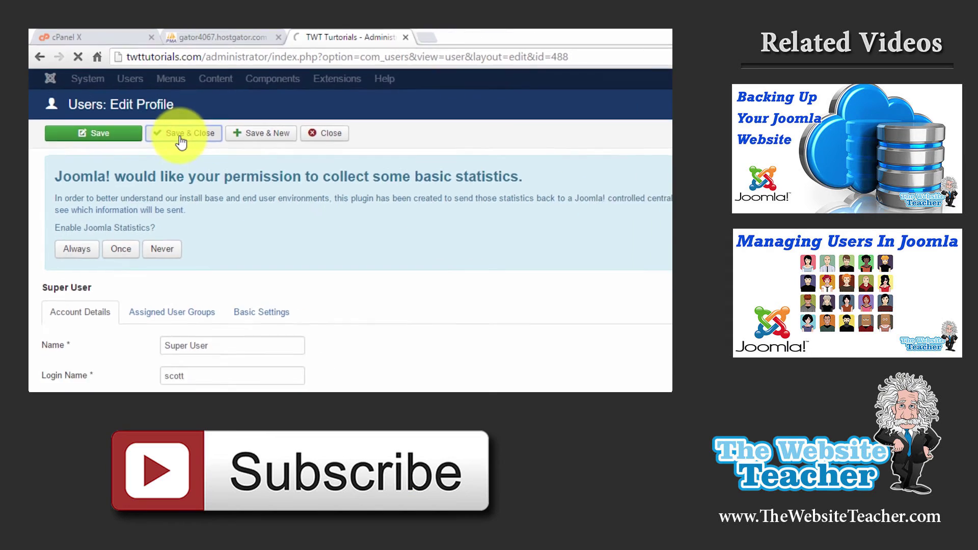